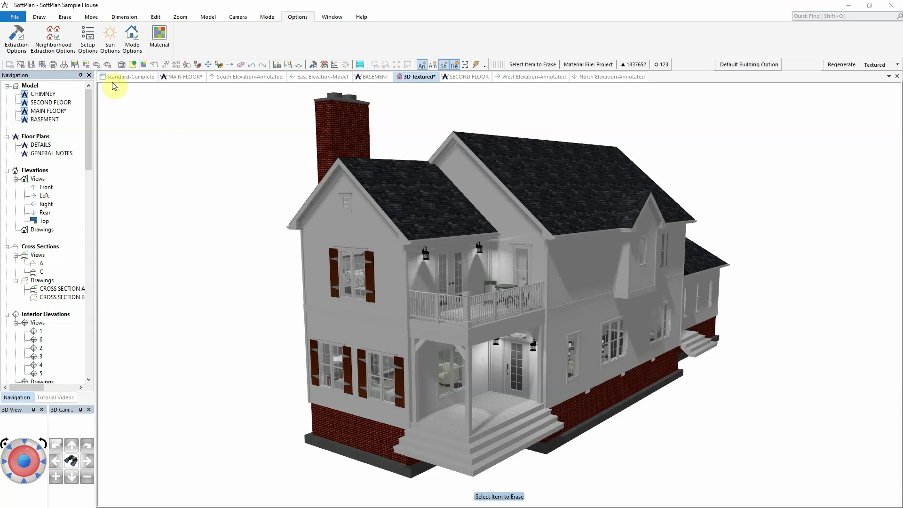
Start the SoftPlan web3d publish from File > SoftPlan+ Publish.
{"action": "left_click", "coordinate": [15, 19]}
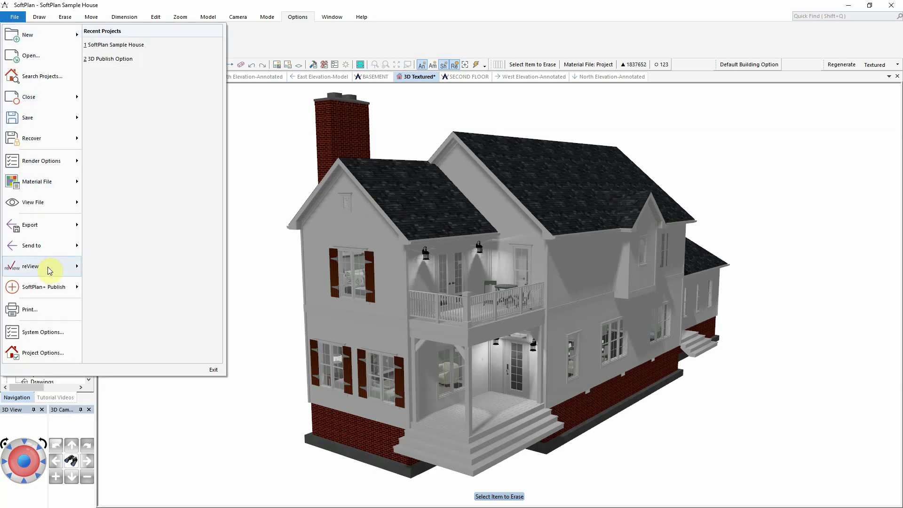
{"action": "mouse_move", "coordinate": [52, 284]}
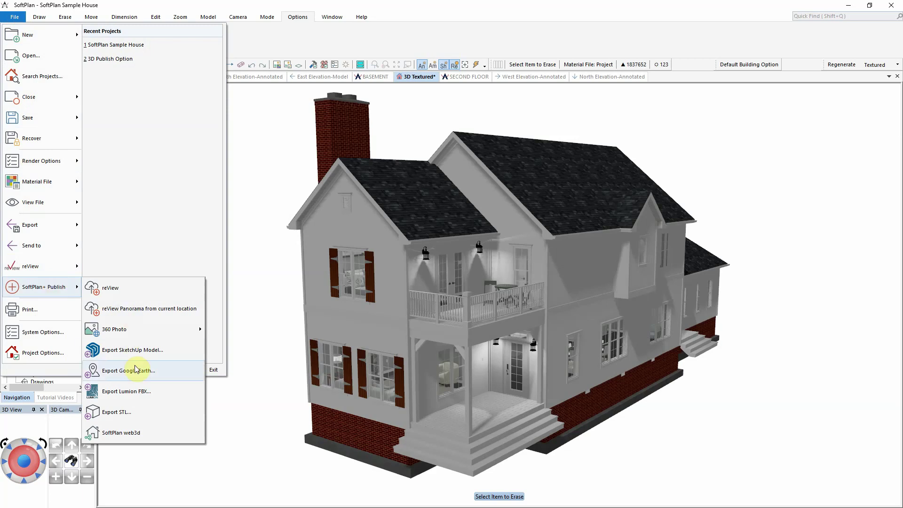
{"action": "left_click", "coordinate": [143, 436]}
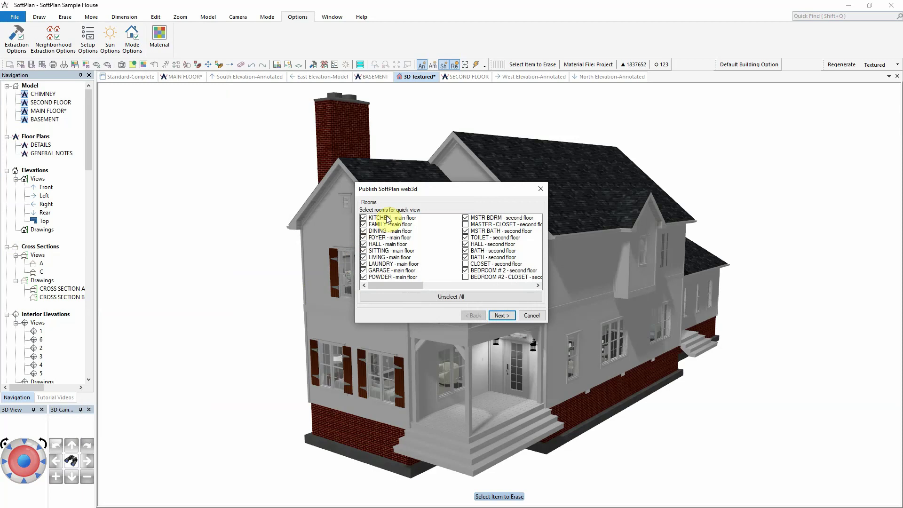
Exclude HALL - main floor from quick views and advance past Animations to Render Options.
{"action": "left_click", "coordinate": [387, 244]}
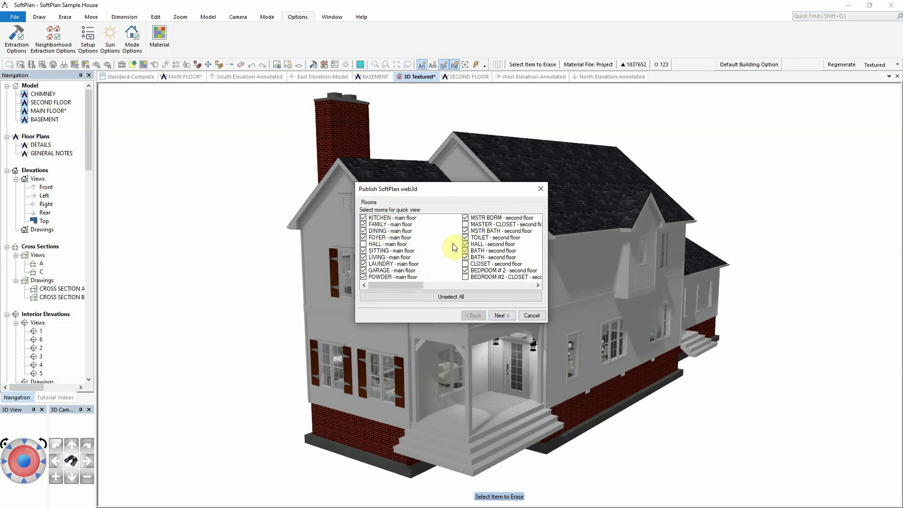
{"action": "left_click", "coordinate": [500, 316]}
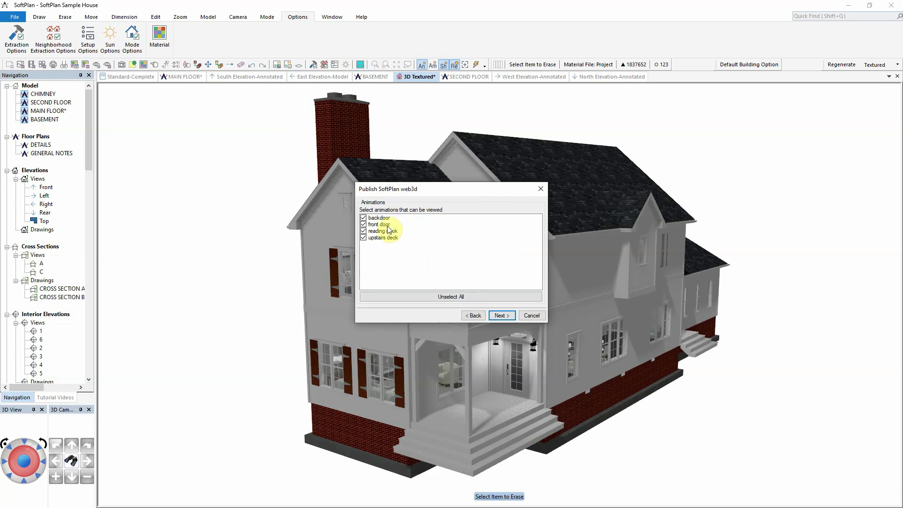
{"action": "left_click", "coordinate": [502, 315]}
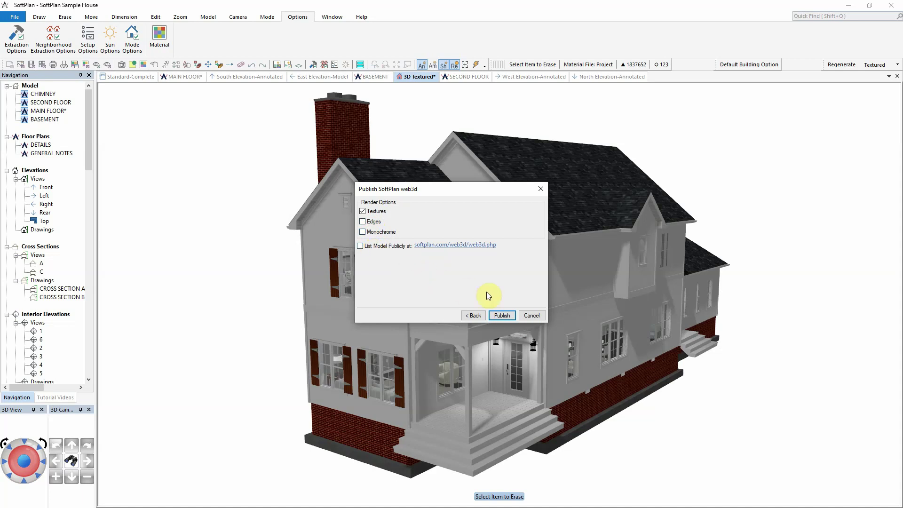
Publish the house as a web3d model and copy its generated link.
{"action": "left_click", "coordinate": [502, 316]}
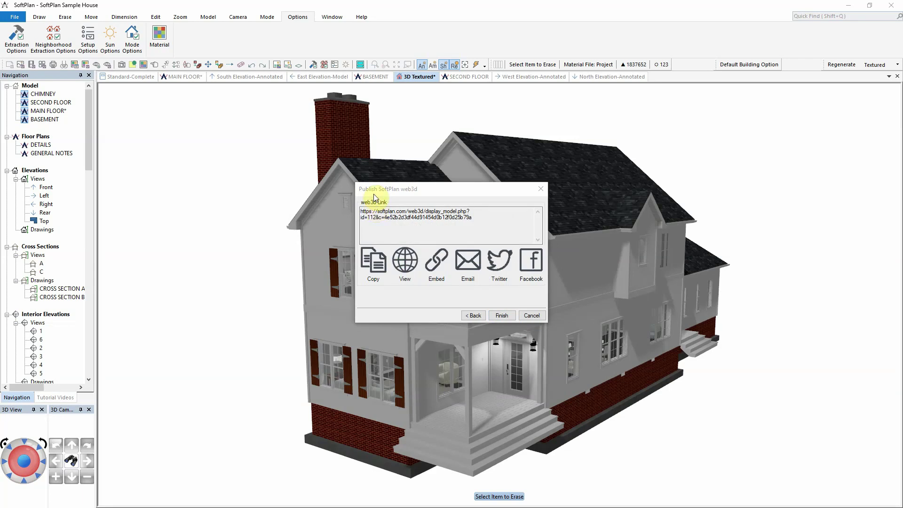
{"action": "left_click", "coordinate": [381, 267]}
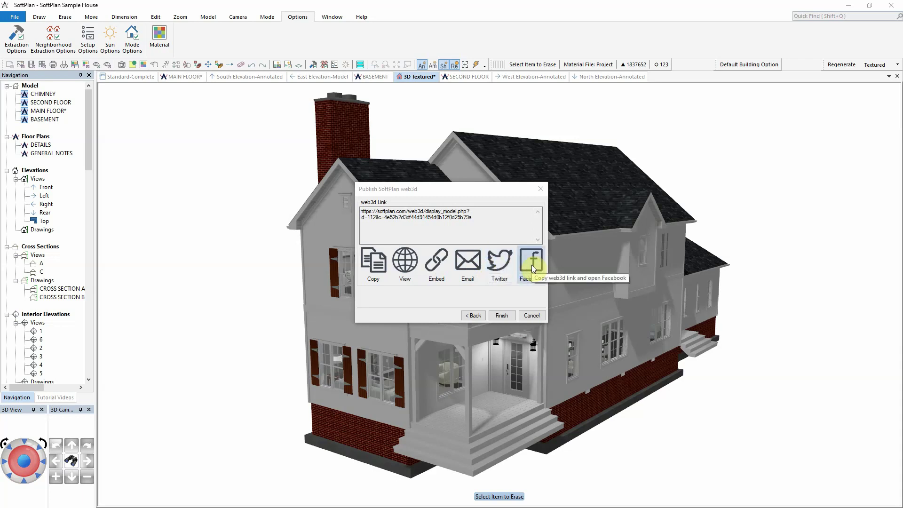
Open the published model in the browser and maximize the window.
{"action": "left_click", "coordinate": [408, 267]}
{"action": "left_click_drag", "start_coordinate": [823, 104], "coordinate": [316, 30]}
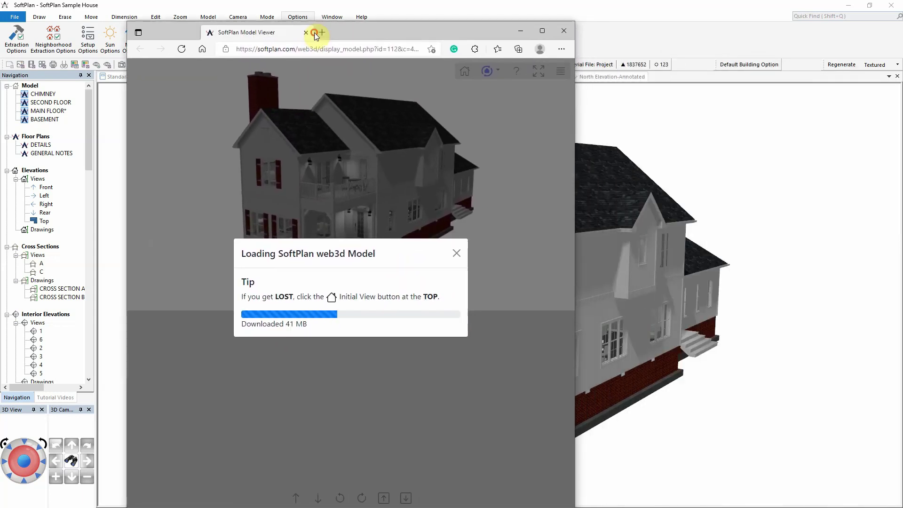
{"action": "left_click", "coordinate": [543, 29]}
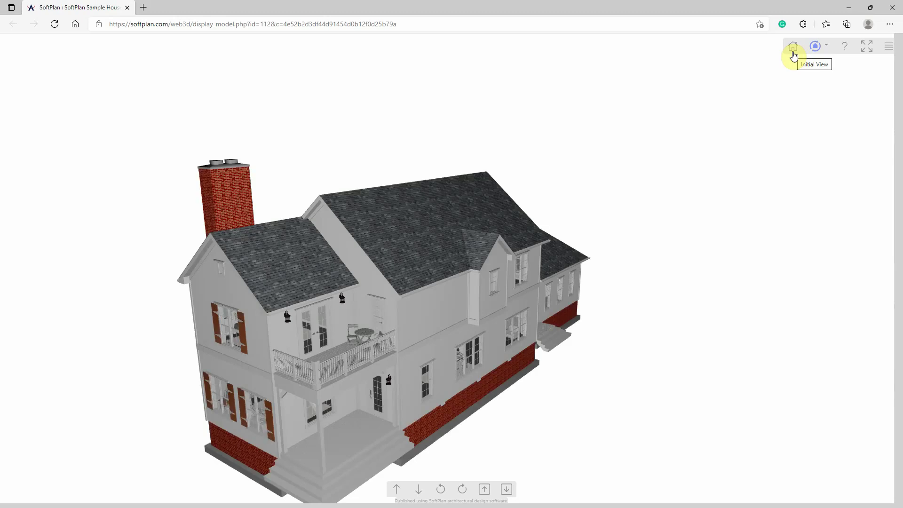
Orbit the house round to a front-on view.
{"action": "left_click", "coordinate": [825, 52]}
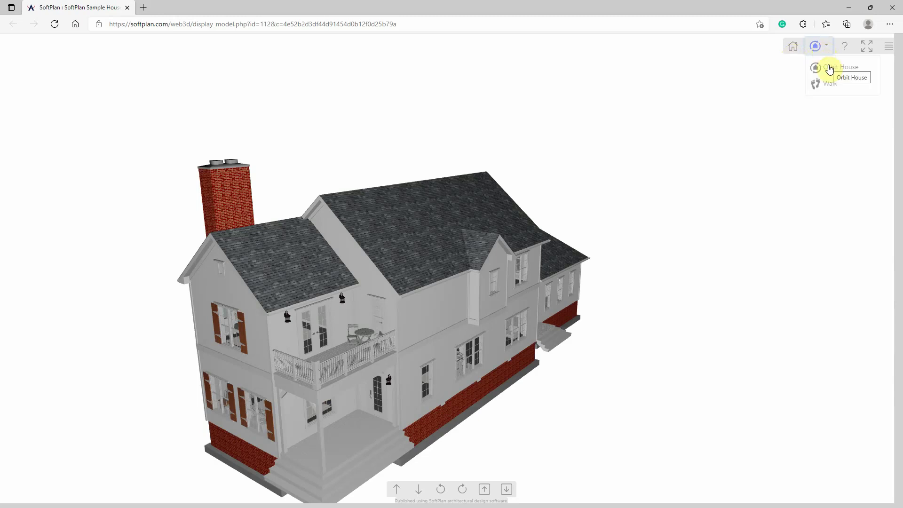
{"action": "left_click", "coordinate": [764, 71]}
{"action": "left_click_drag", "start_coordinate": [362, 276], "coordinate": [634, 285]}
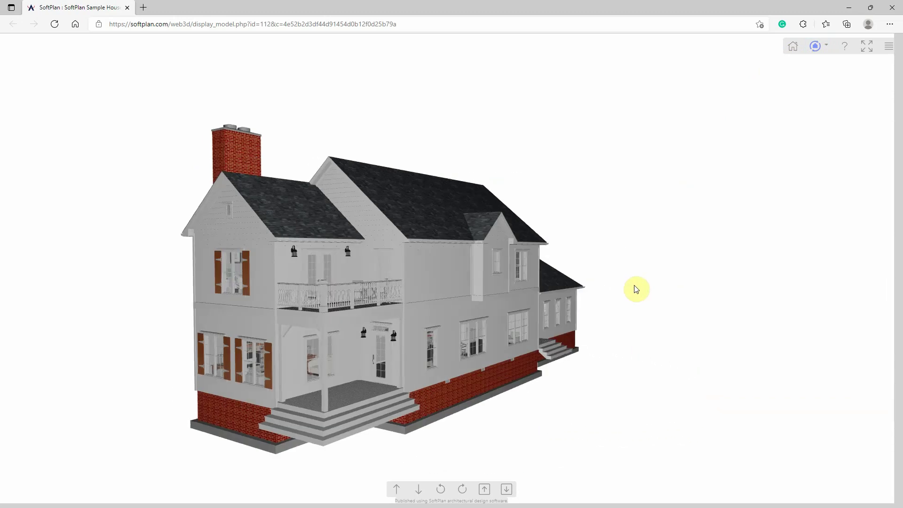
Switch to Walk mode, walk toward the front door, then return to the Initial View.
{"action": "left_click", "coordinate": [823, 46]}
{"action": "left_click", "coordinate": [828, 87]}
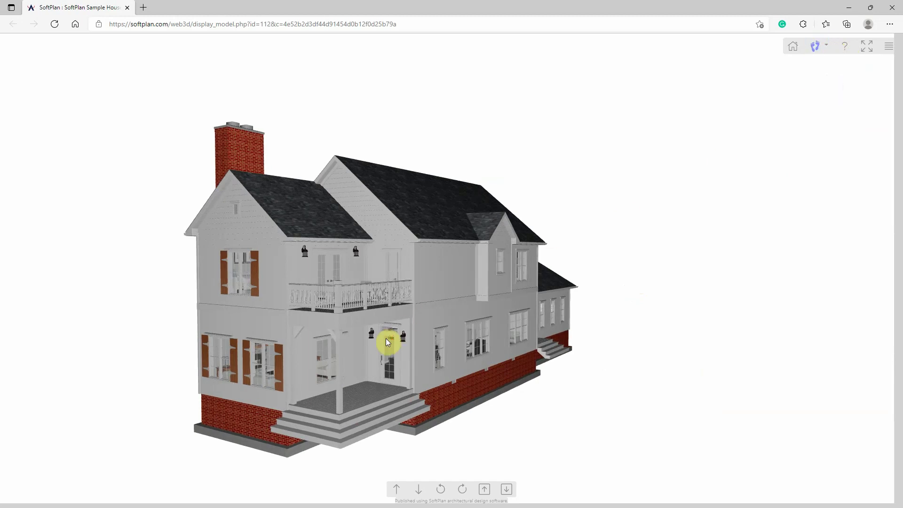
{"action": "left_click_drag", "start_coordinate": [386, 338], "coordinate": [386, 338]}
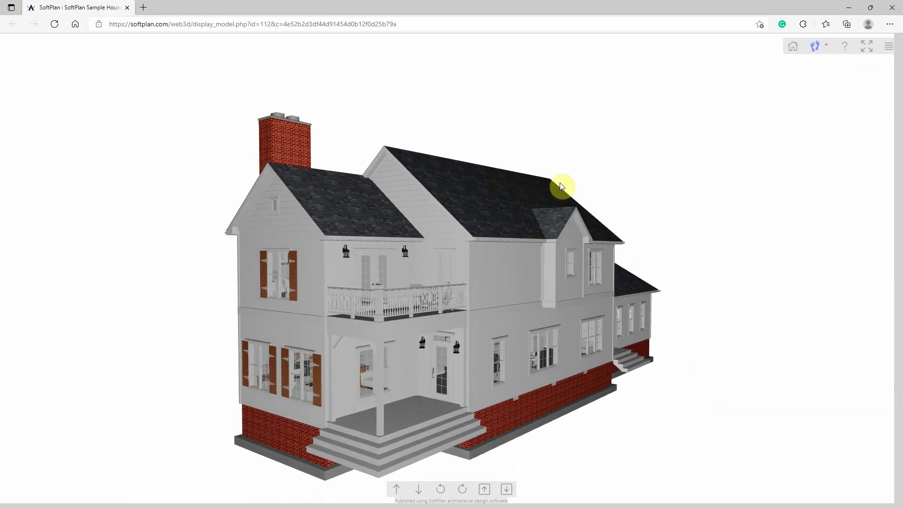
{"action": "left_click", "coordinate": [792, 47]}
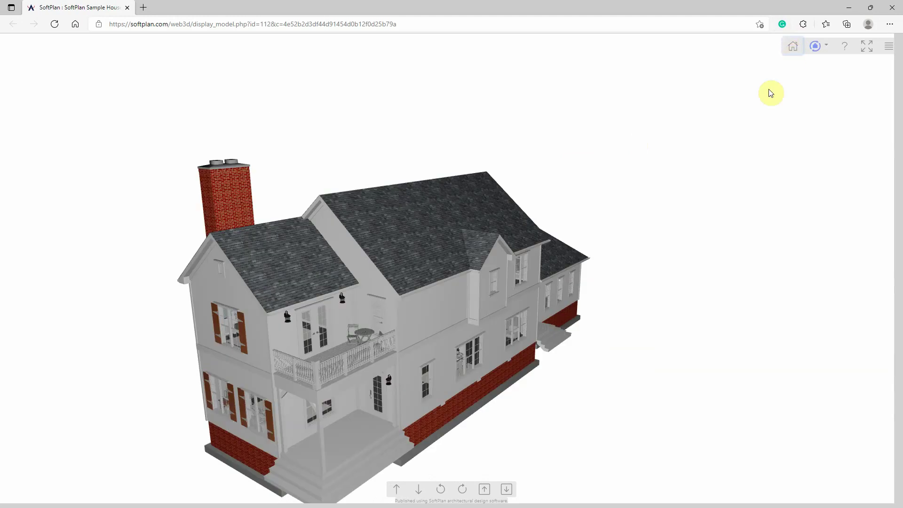
Use the walk, turn and up/down buttons to move in close on the house's gable side.
{"action": "left_click", "coordinate": [397, 492]}
{"action": "left_click", "coordinate": [418, 491]}
{"action": "left_click", "coordinate": [440, 490]}
{"action": "left_click", "coordinate": [506, 490]}
{"action": "left_click", "coordinate": [484, 490]}
{"action": "left_click", "coordinate": [506, 491]}
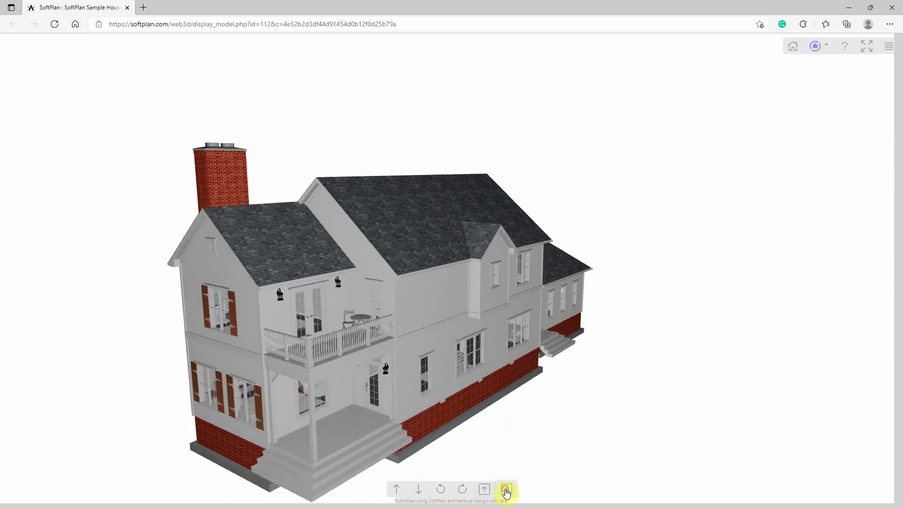
{"action": "left_click", "coordinate": [462, 489]}
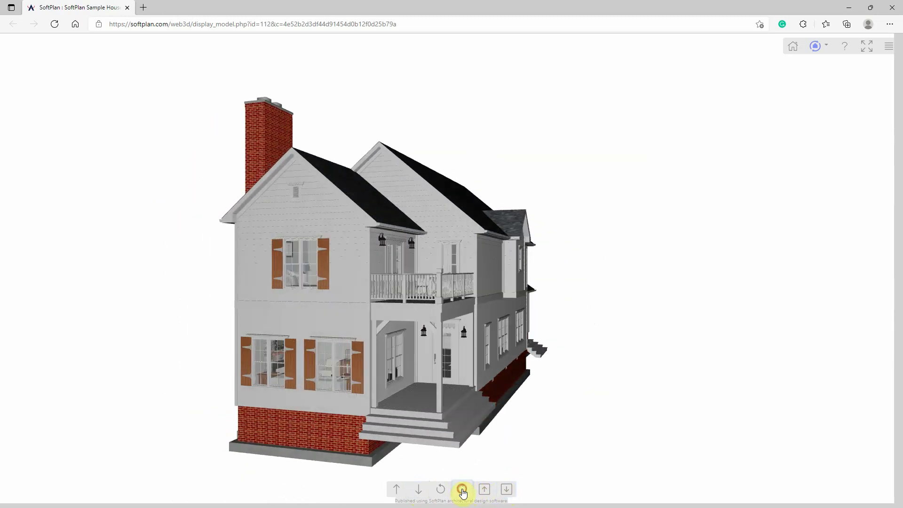
{"action": "left_click", "coordinate": [441, 490]}
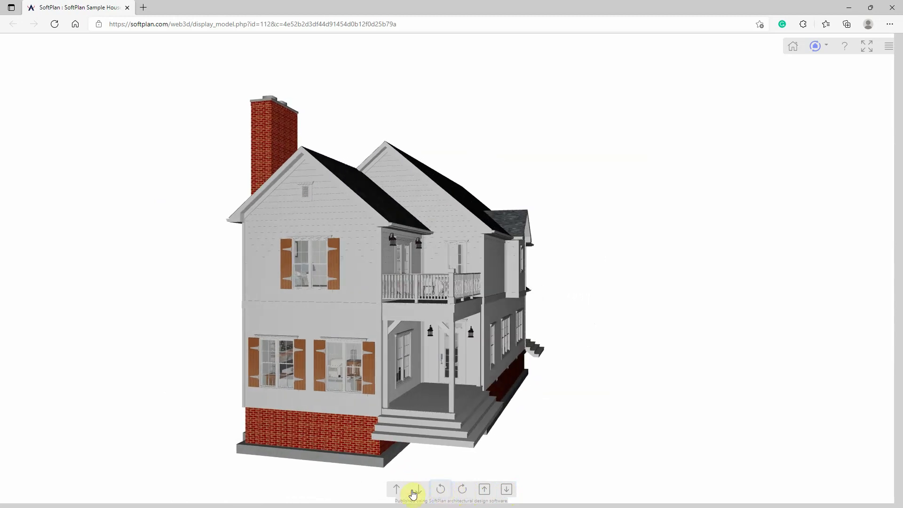
{"action": "left_click", "coordinate": [397, 490]}
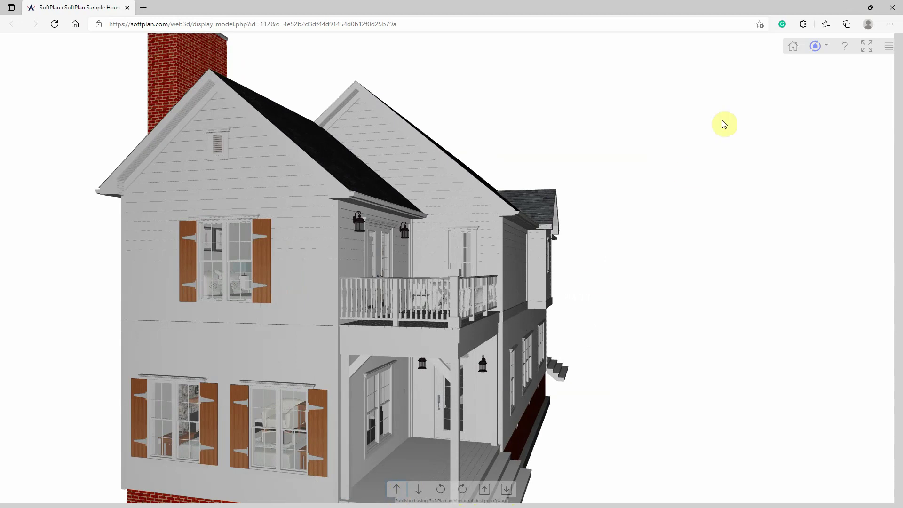
Cycle through the Front, Back, Left and Right preset views, then expand the Rooms list.
{"action": "left_click", "coordinate": [887, 47]}
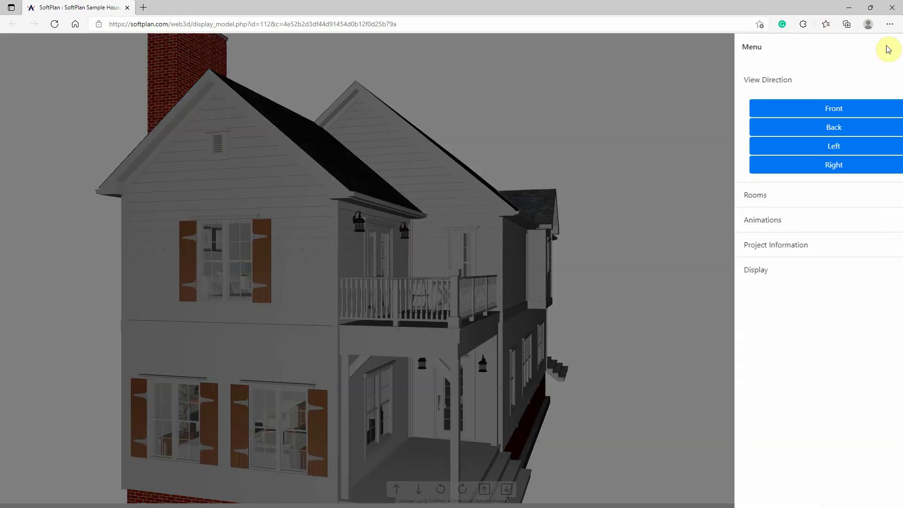
{"action": "left_click", "coordinate": [822, 112]}
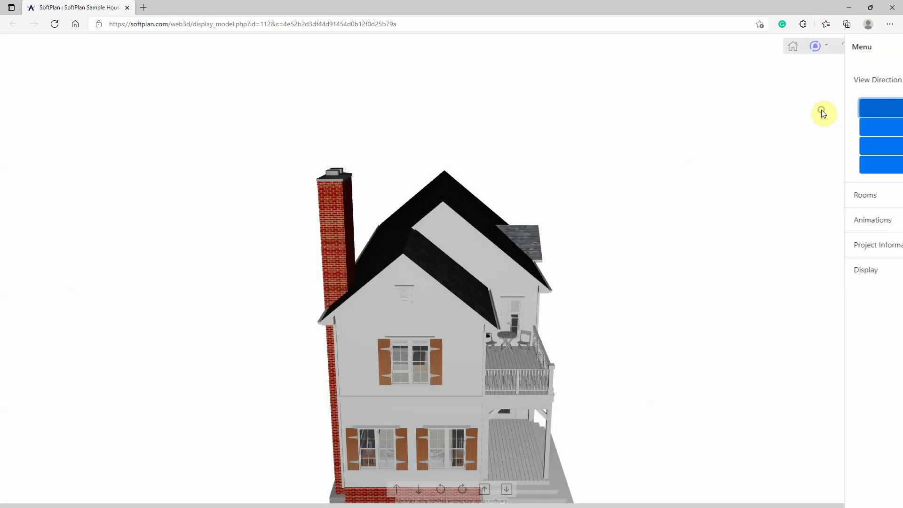
{"action": "left_click", "coordinate": [887, 48]}
{"action": "left_click", "coordinate": [825, 130]}
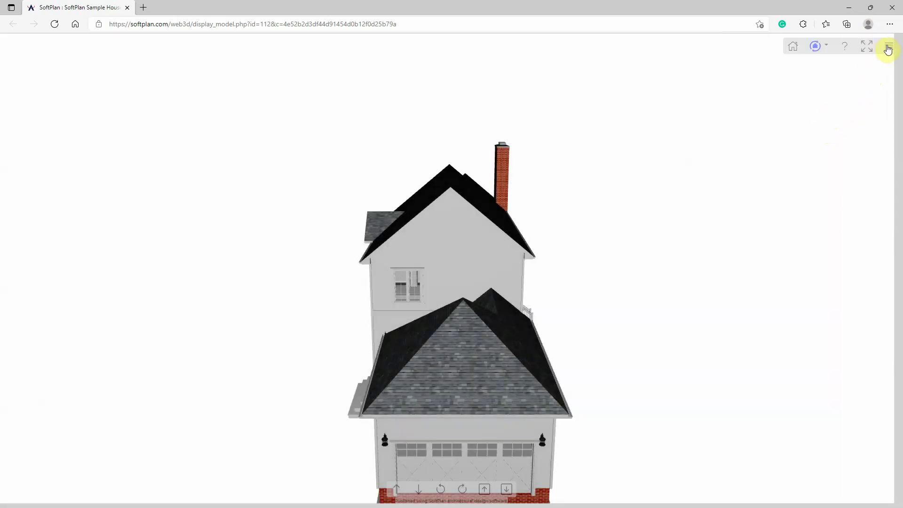
{"action": "left_click", "coordinate": [888, 48]}
{"action": "left_click", "coordinate": [819, 147]}
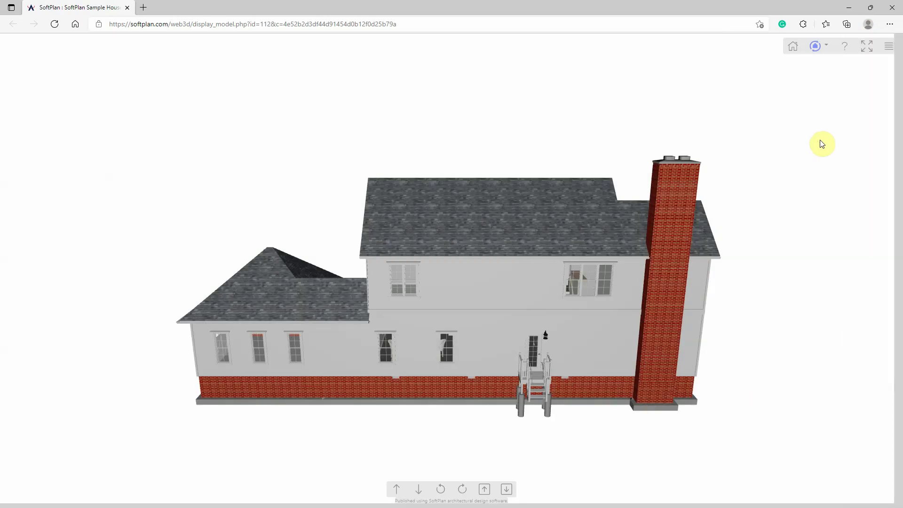
{"action": "left_click", "coordinate": [889, 46]}
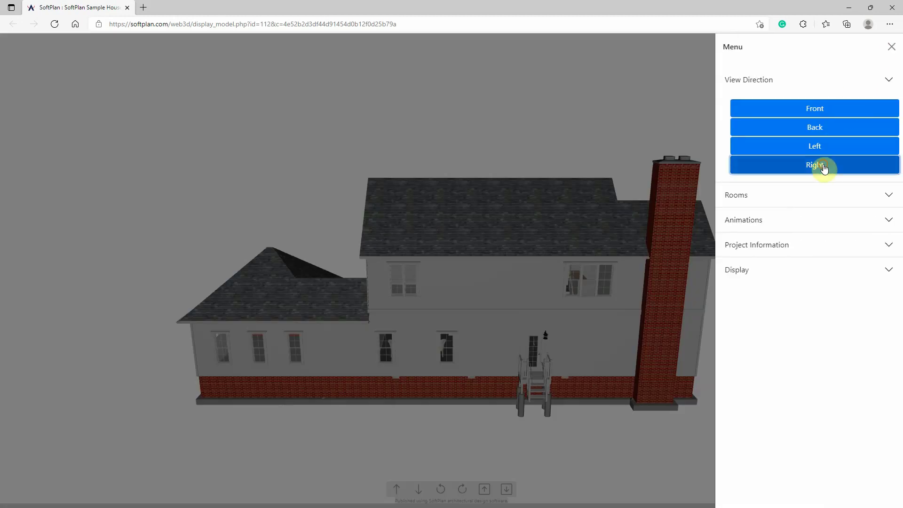
{"action": "left_click", "coordinate": [824, 168]}
{"action": "left_click", "coordinate": [889, 49]}
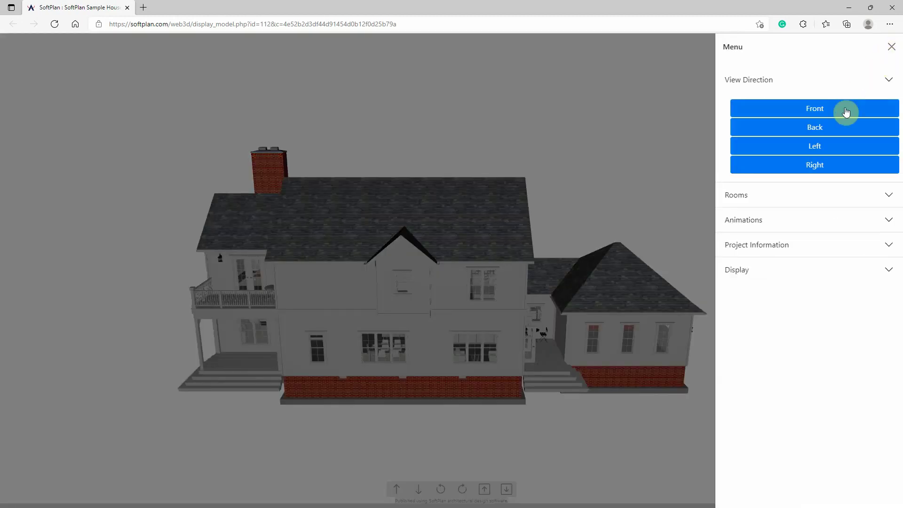
{"action": "left_click", "coordinate": [889, 194]}
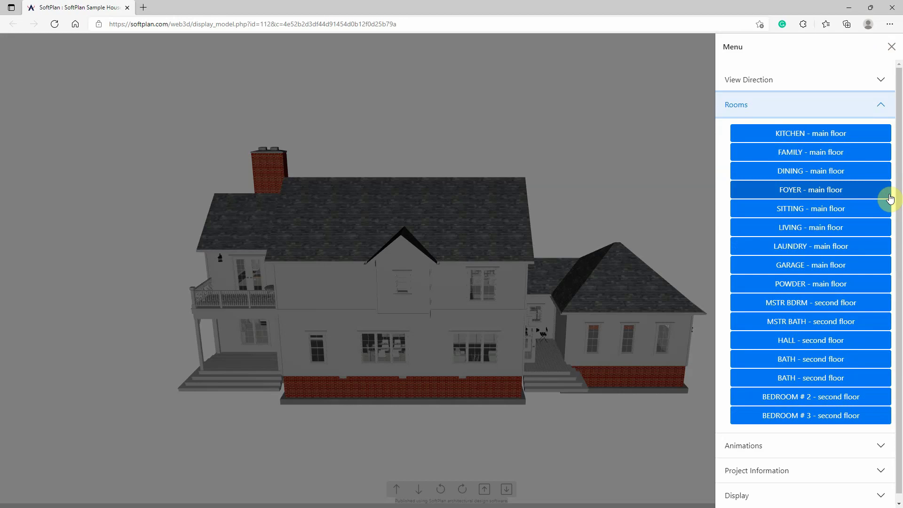
Jump into the FAMILY room, then the FOYER, and bring up the Animations list.
{"action": "left_click", "coordinate": [837, 152]}
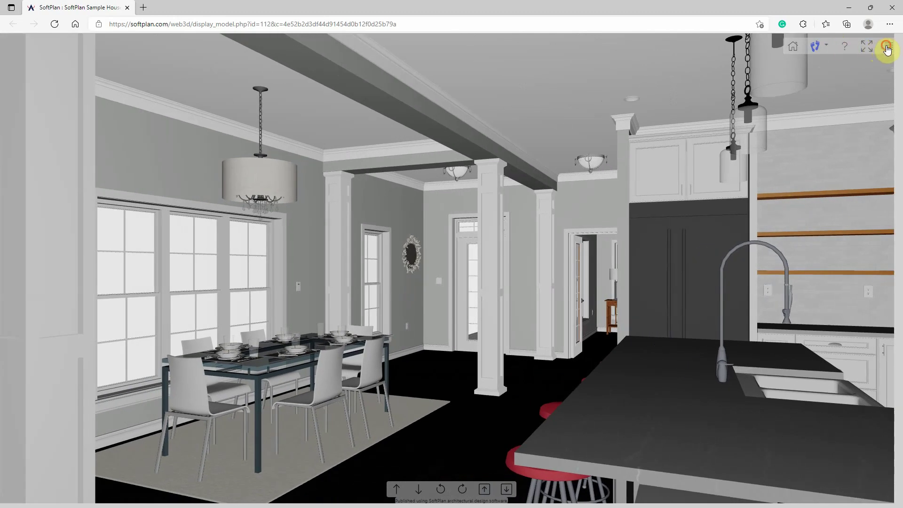
{"action": "left_click", "coordinate": [887, 47]}
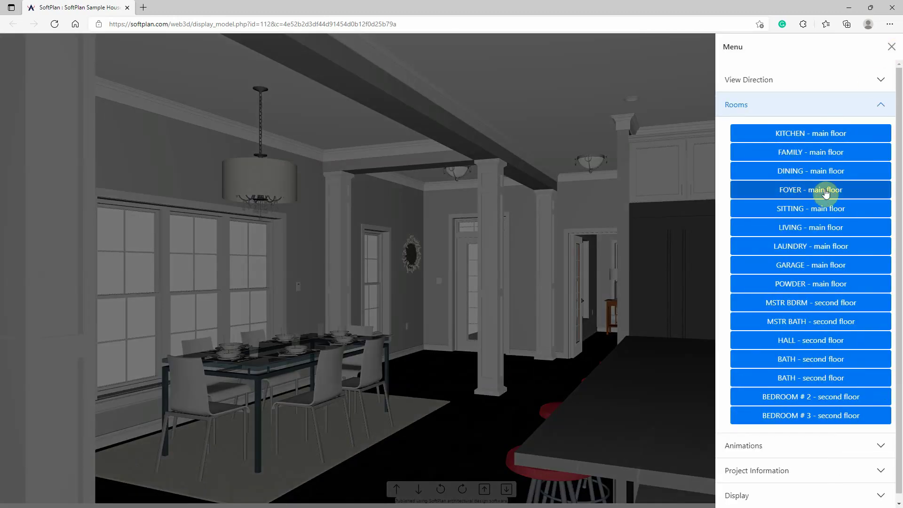
{"action": "left_click", "coordinate": [826, 192]}
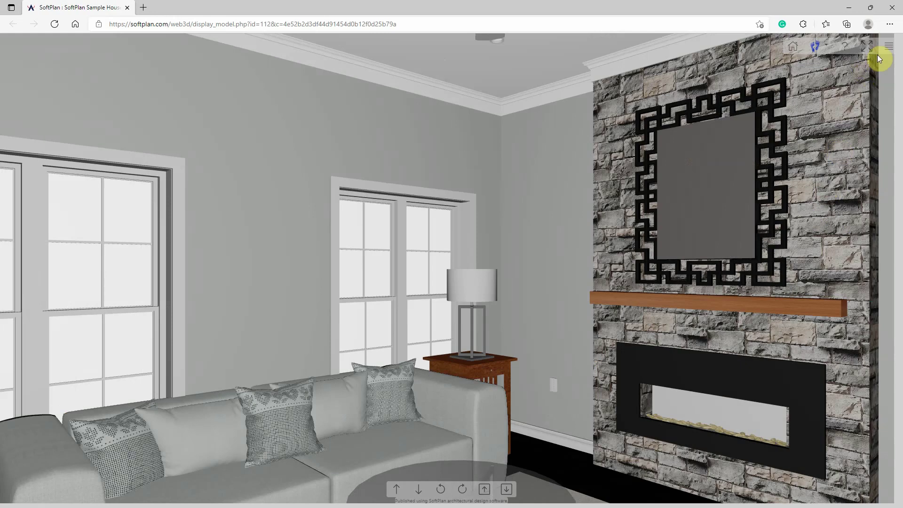
{"action": "left_click", "coordinate": [888, 45]}
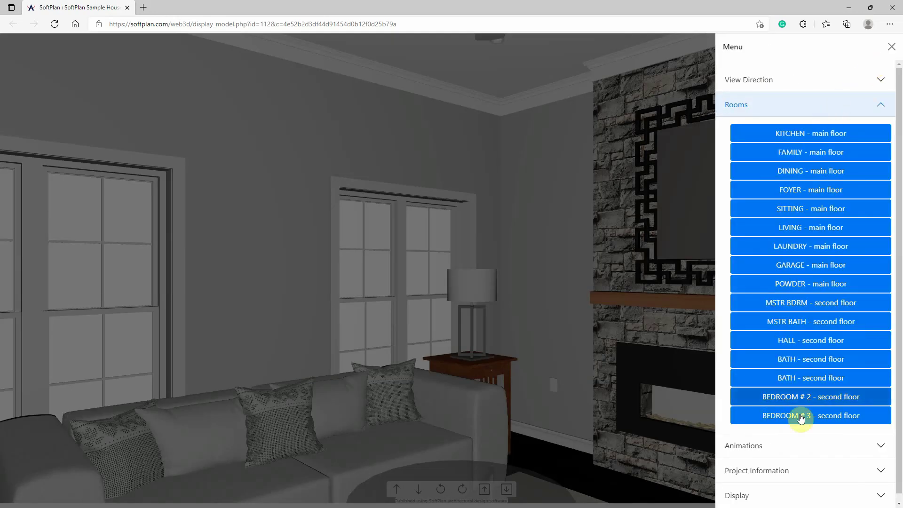
{"action": "left_click", "coordinate": [882, 445]}
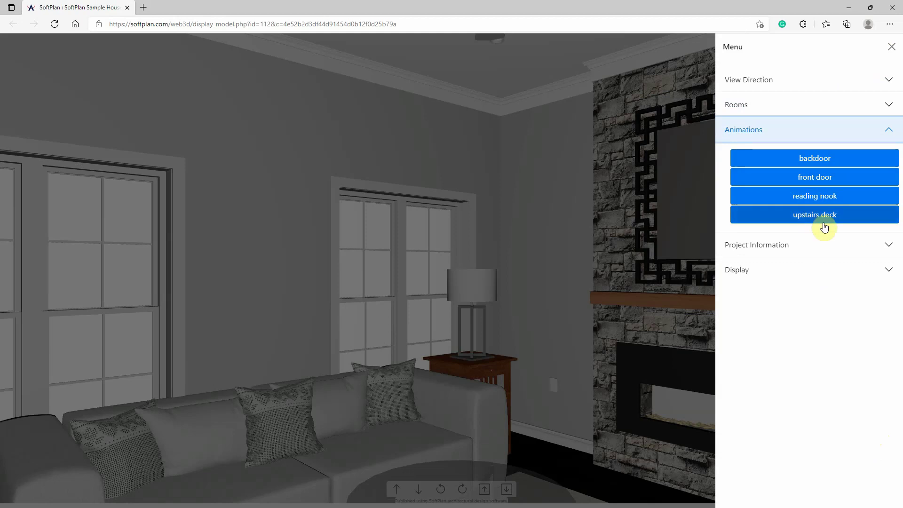
Expand Project Information and then the Display section in the viewer menu.
{"action": "left_click", "coordinate": [887, 244]}
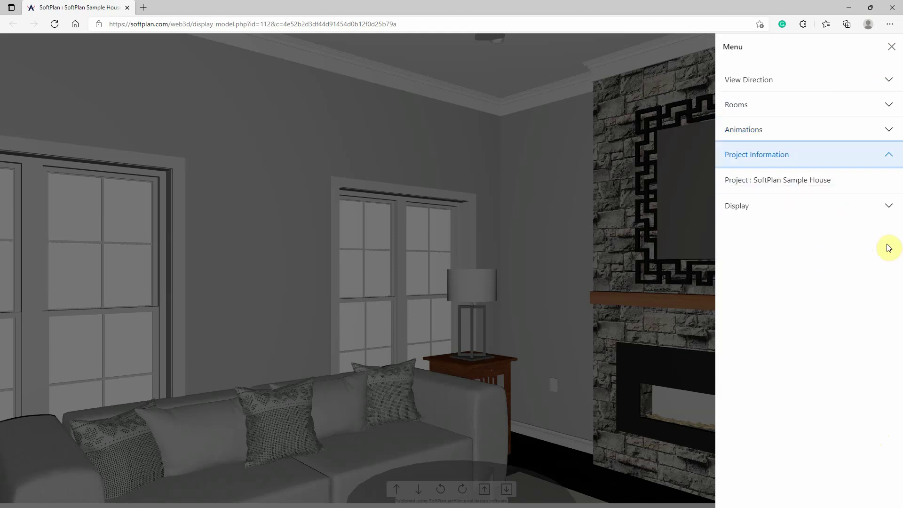
{"action": "left_click", "coordinate": [888, 207]}
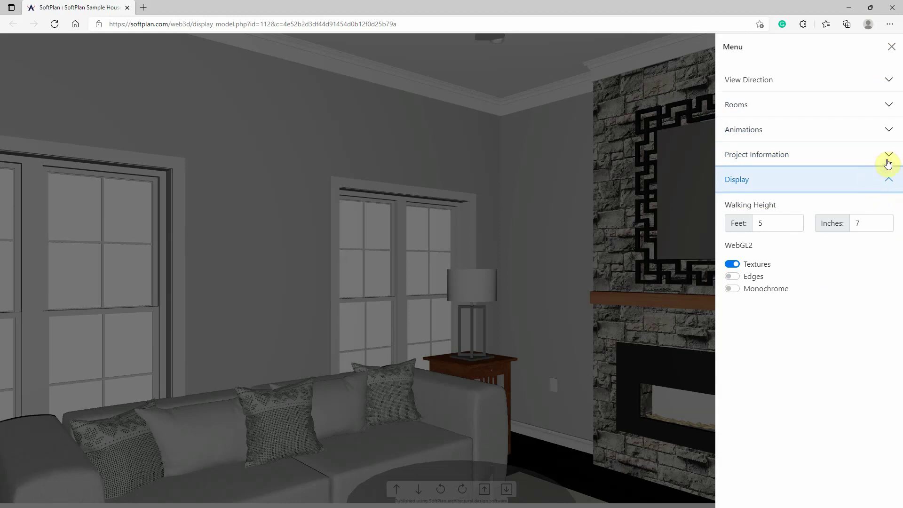
Turn Edges on, toggle Monochrome on and back off, then close the menu and return Home.
{"action": "left_click", "coordinate": [771, 223]}
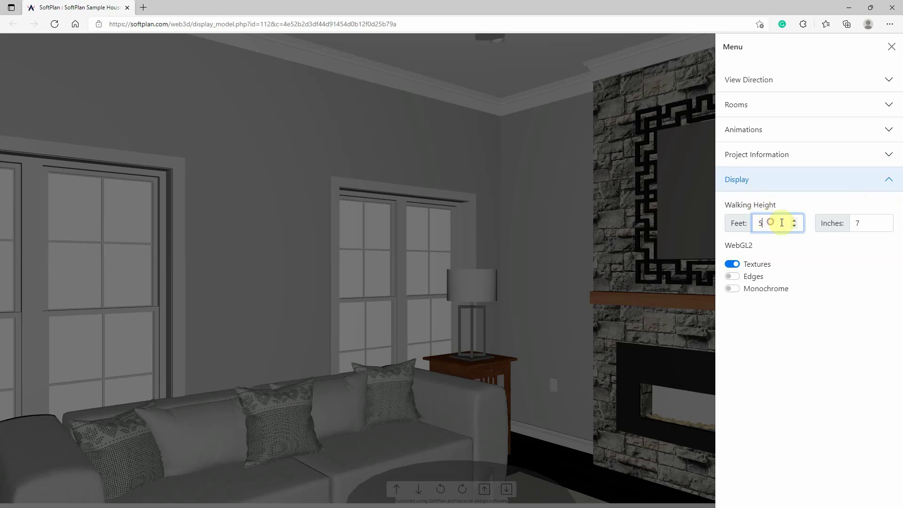
{"action": "left_click", "coordinate": [869, 223]}
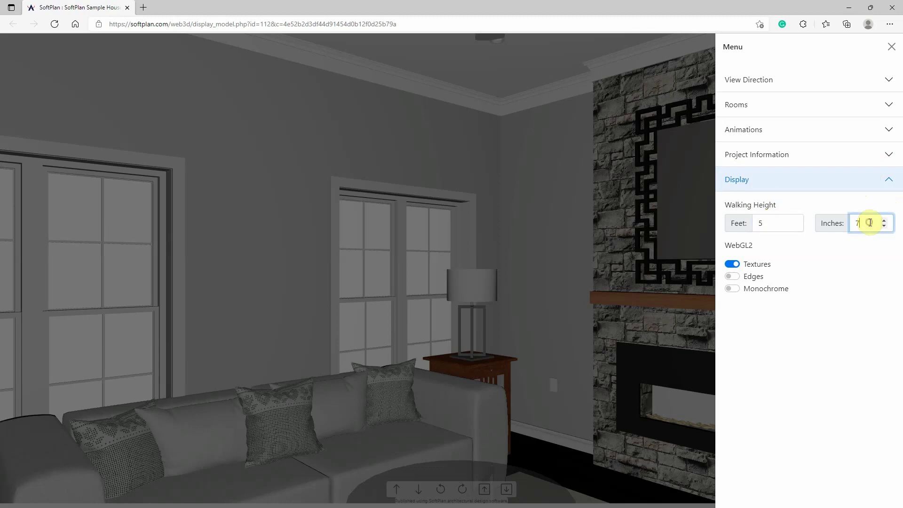
{"action": "left_click", "coordinate": [752, 277]}
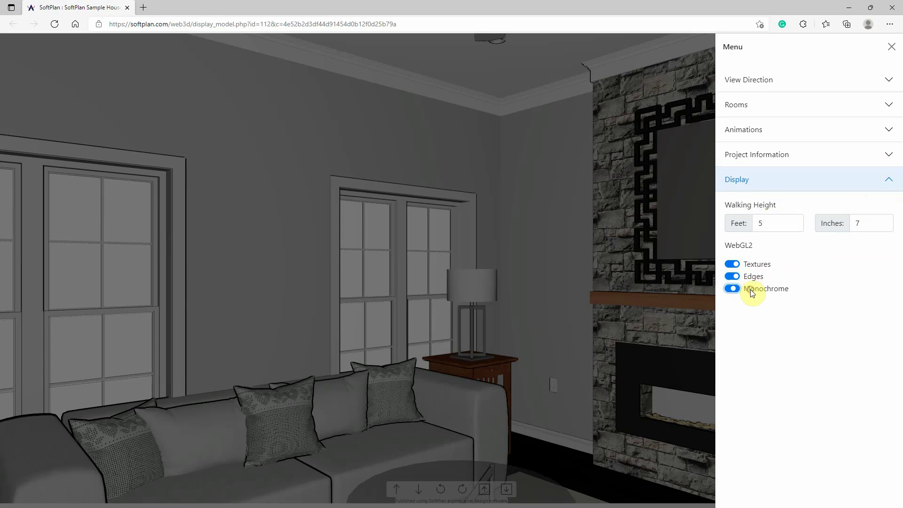
{"action": "left_click", "coordinate": [751, 291]}
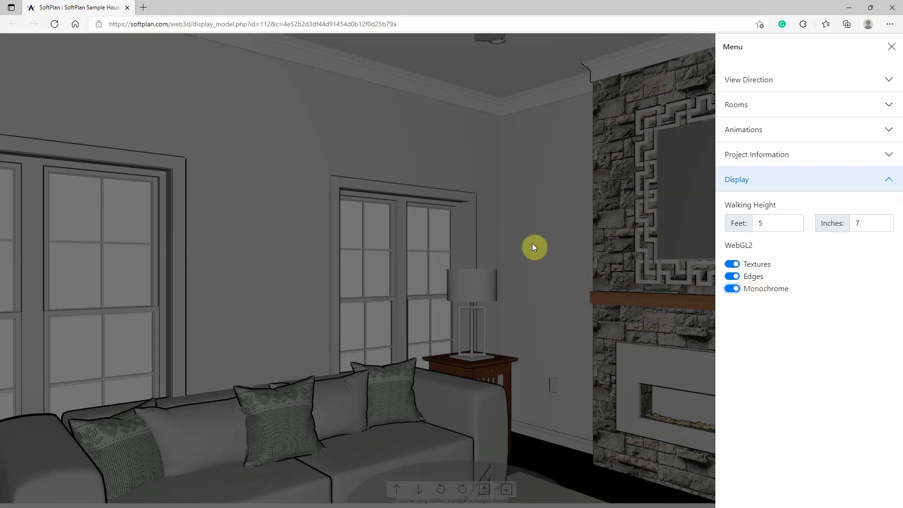
{"action": "left_click", "coordinate": [732, 289]}
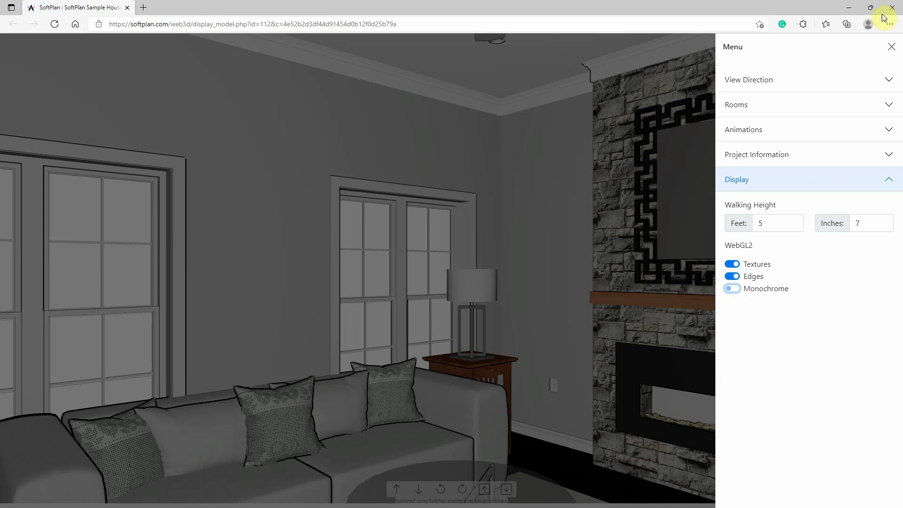
{"action": "left_click", "coordinate": [891, 46]}
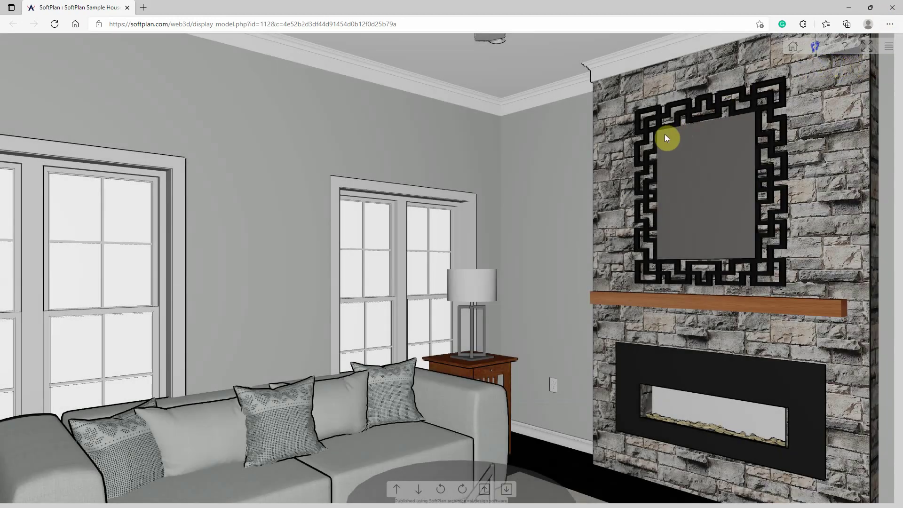
{"action": "left_click", "coordinate": [793, 46]}
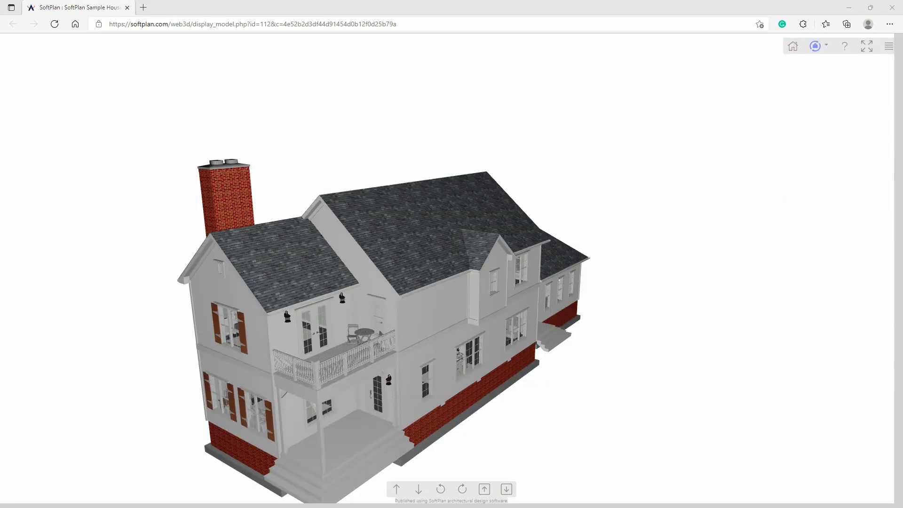